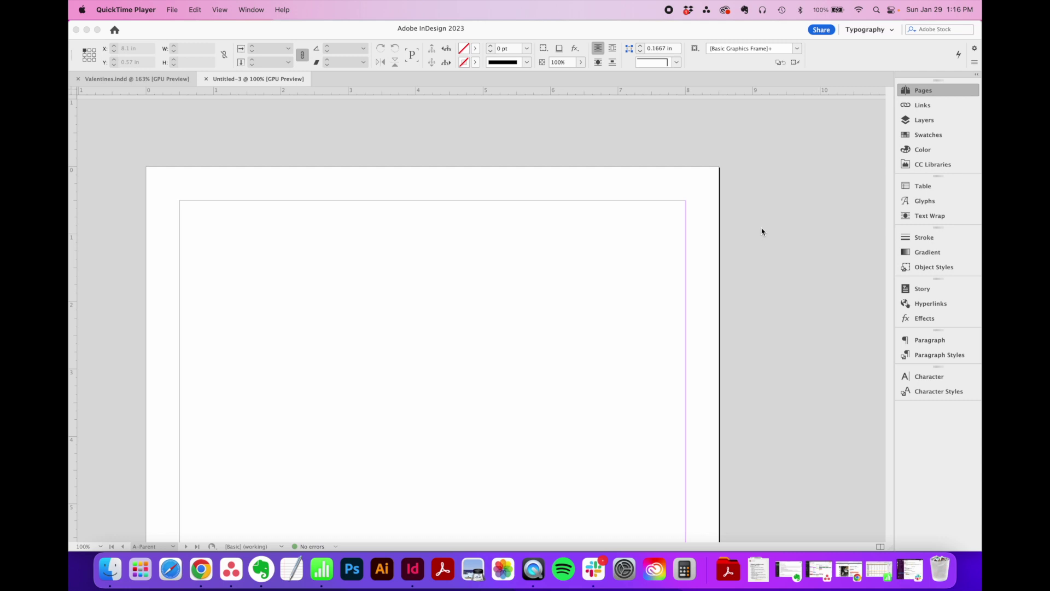
Bring InDesign to the front with the blank untitled document showing.
left_click(773, 301)
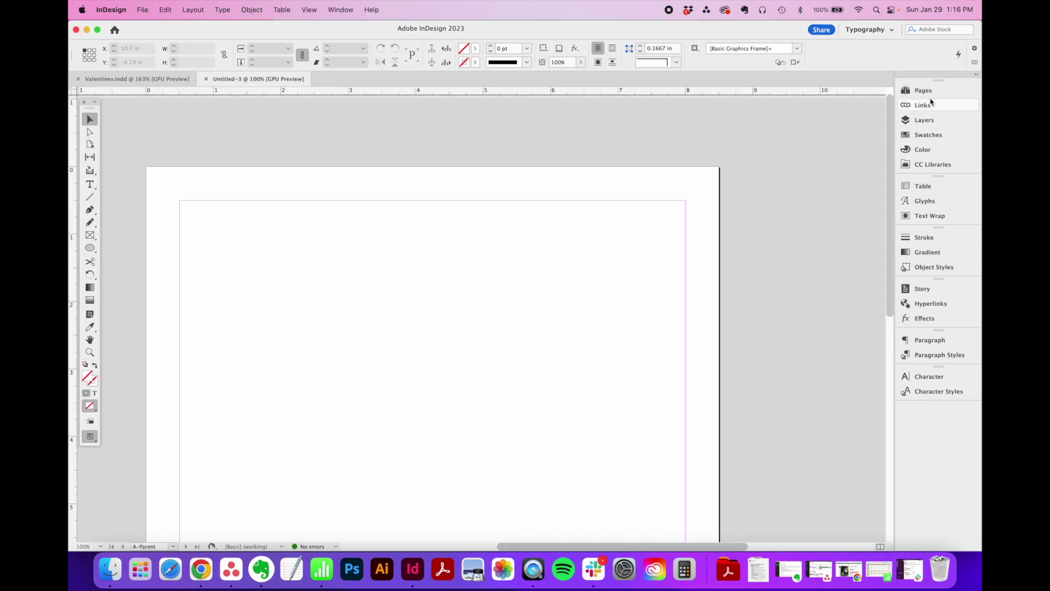
Expand the Pages panel to show A-Parent and pages 1–3, briefly checking the Window menu.
left_click(939, 92)
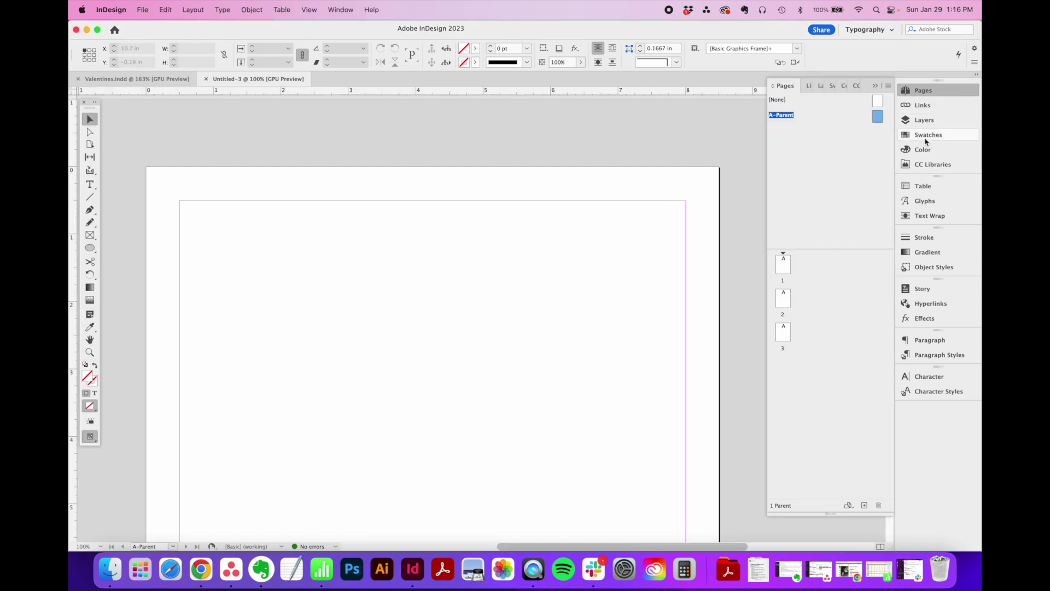
left_click(340, 10)
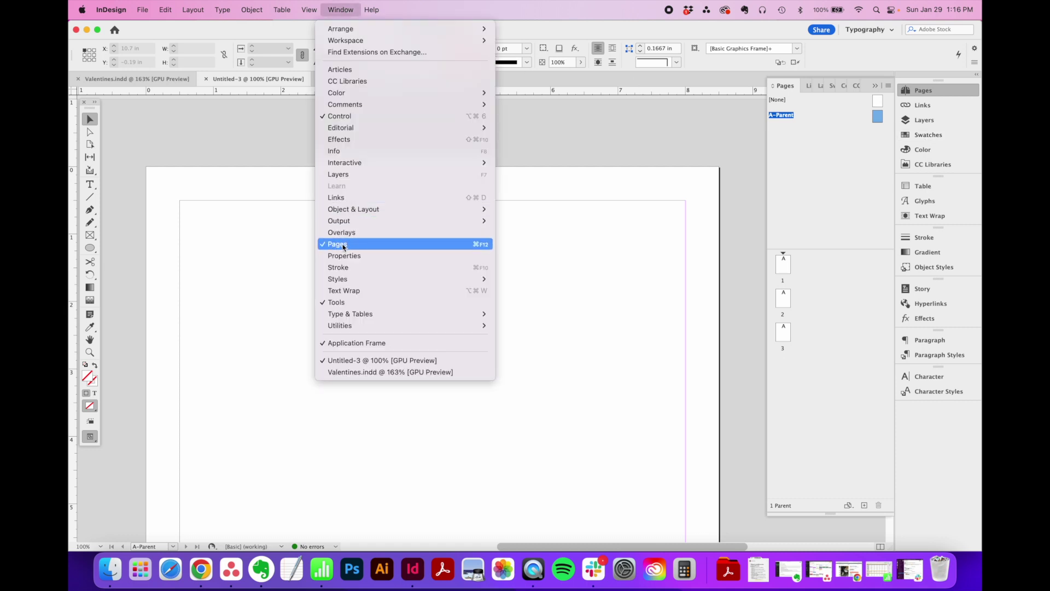
left_click(785, 159)
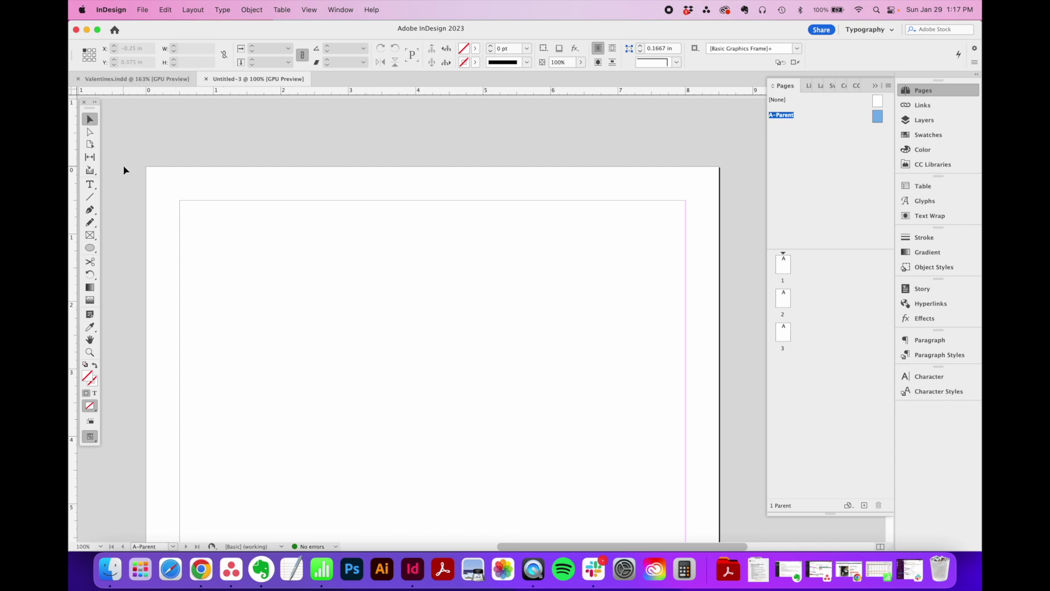
left_click(90, 185)
Draw an A-Parent top-margin text frame reading 'Header, reporting for duty.', then go to page 1.
left_click_drag(185, 206, 685, 330)
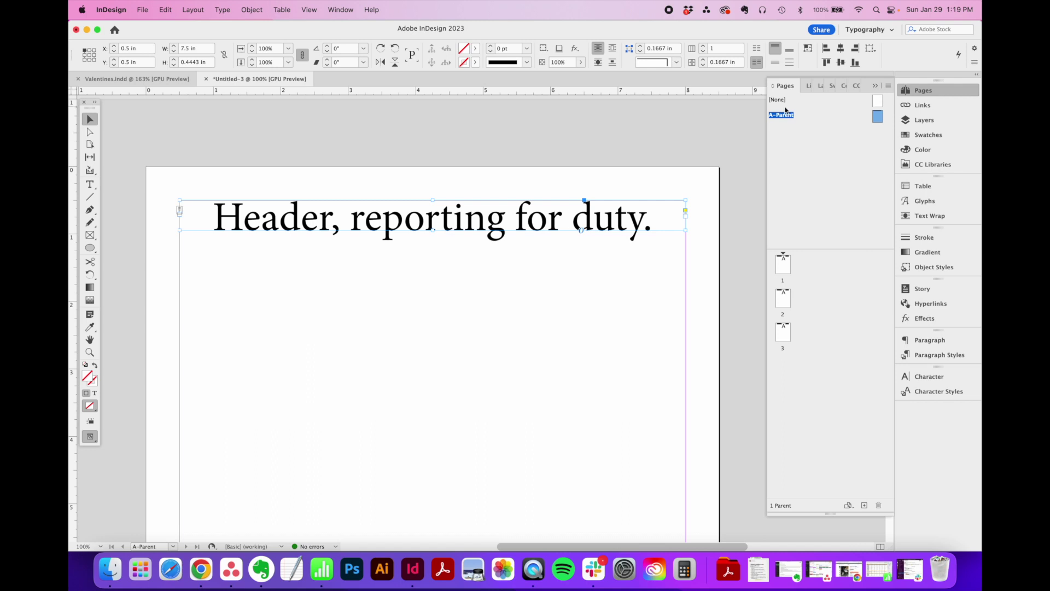
left_click(784, 265)
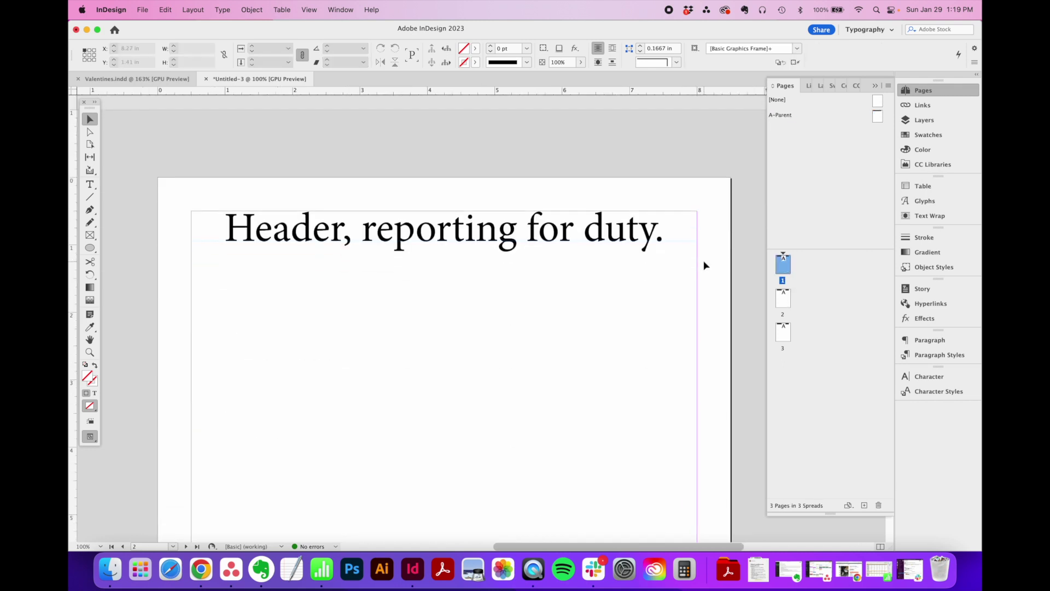
scroll(705, 266, "down", 10)
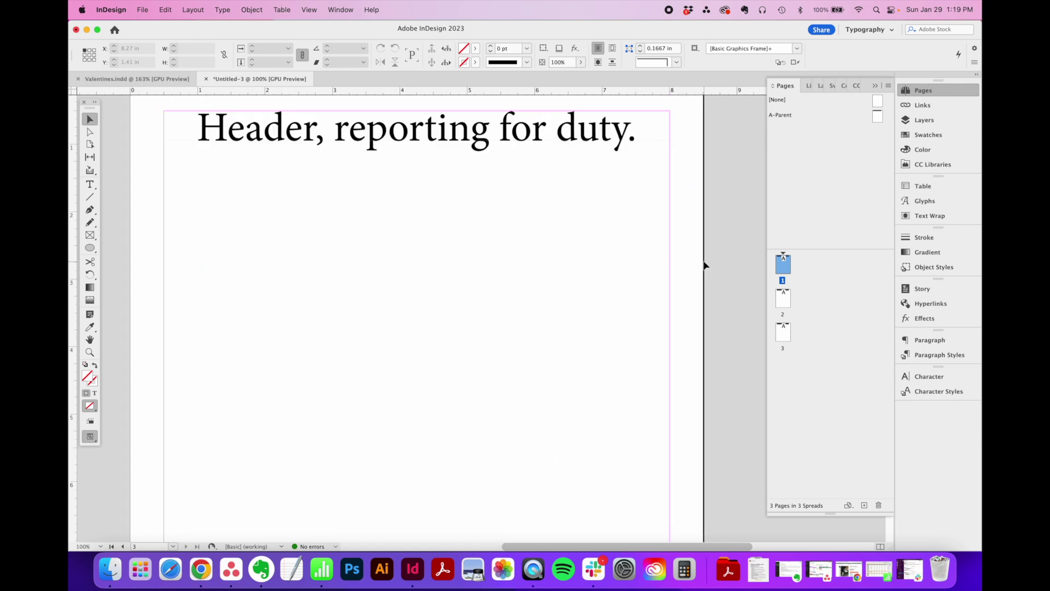
scroll(704, 264, "up", 15)
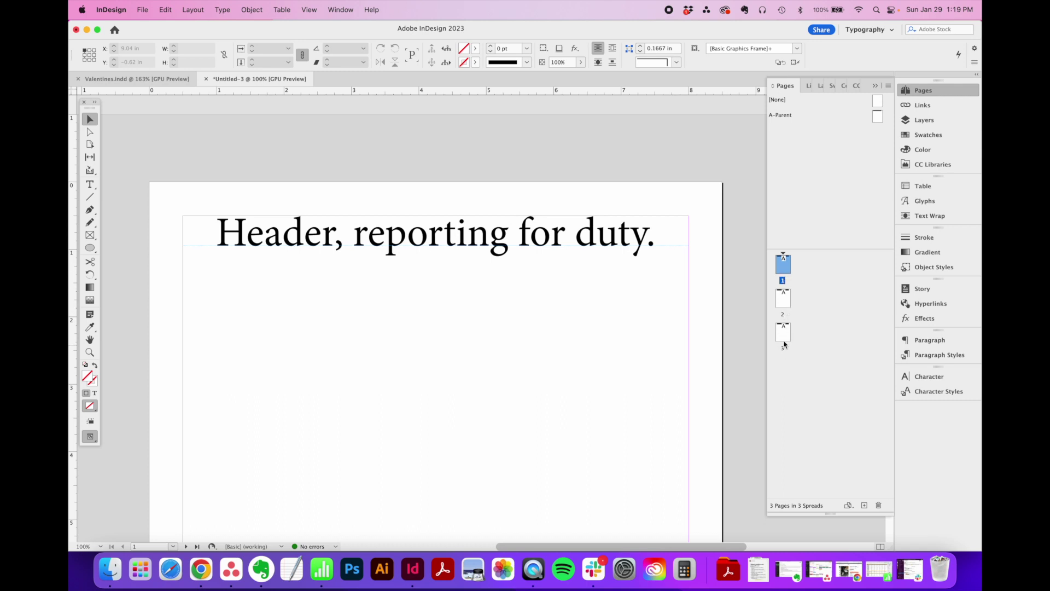
Draw a circle in the middle of page 1, then reopen the A-Parent page.
double_click(784, 261)
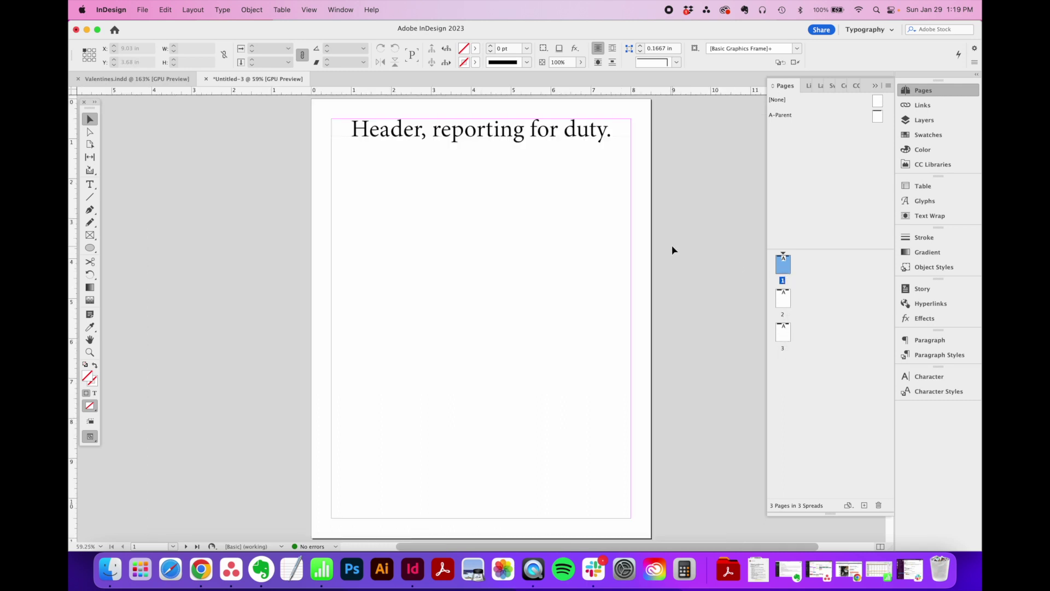
scroll(678, 250, "up", 1)
left_click(90, 249)
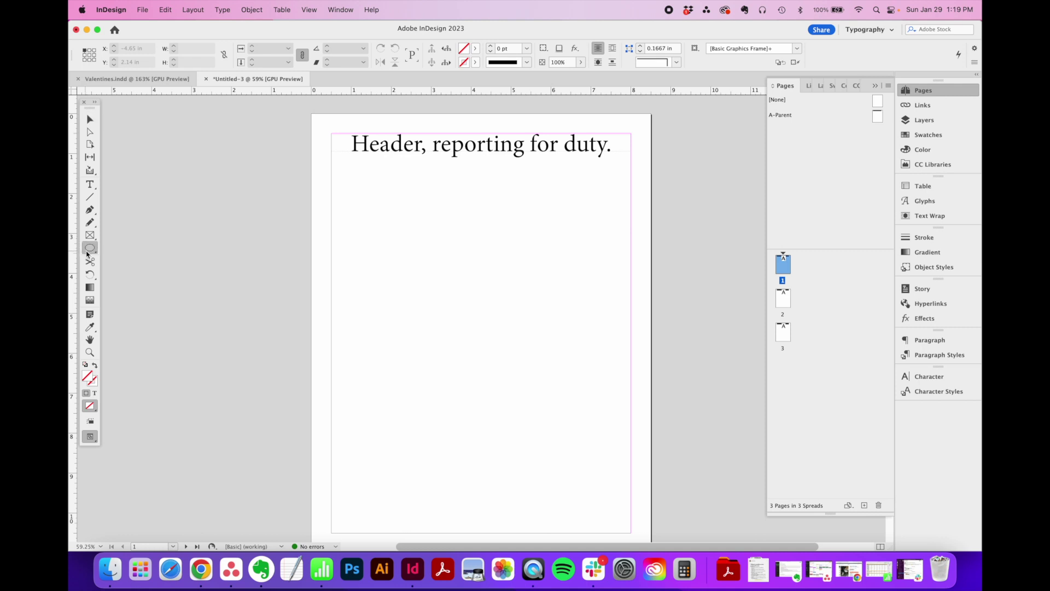
left_click_drag(444, 287, 549, 392)
left_click(90, 119)
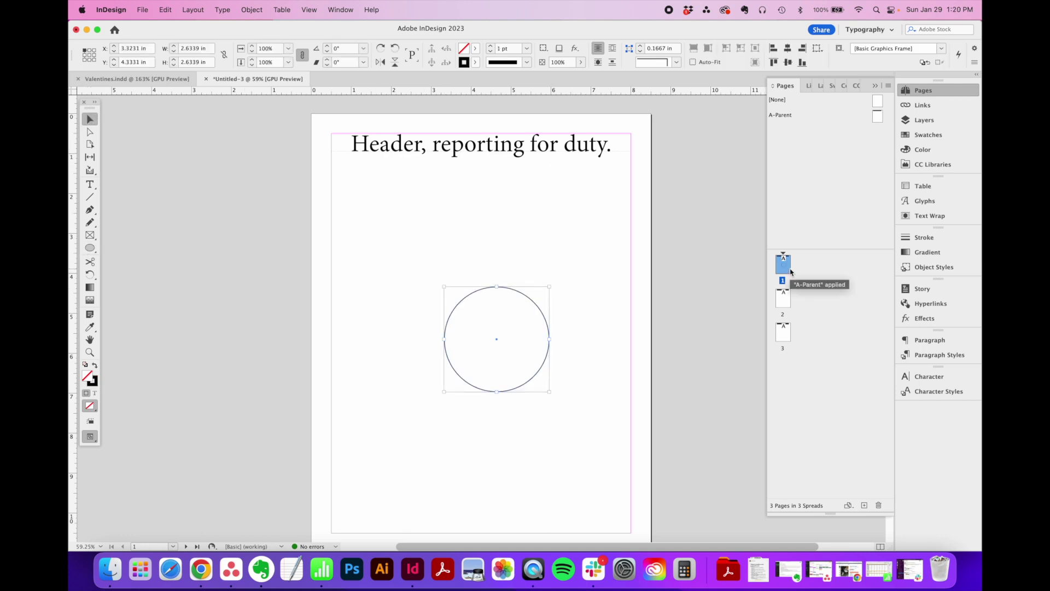
scroll(692, 287, "down", 5)
scroll(692, 287, "down", 3)
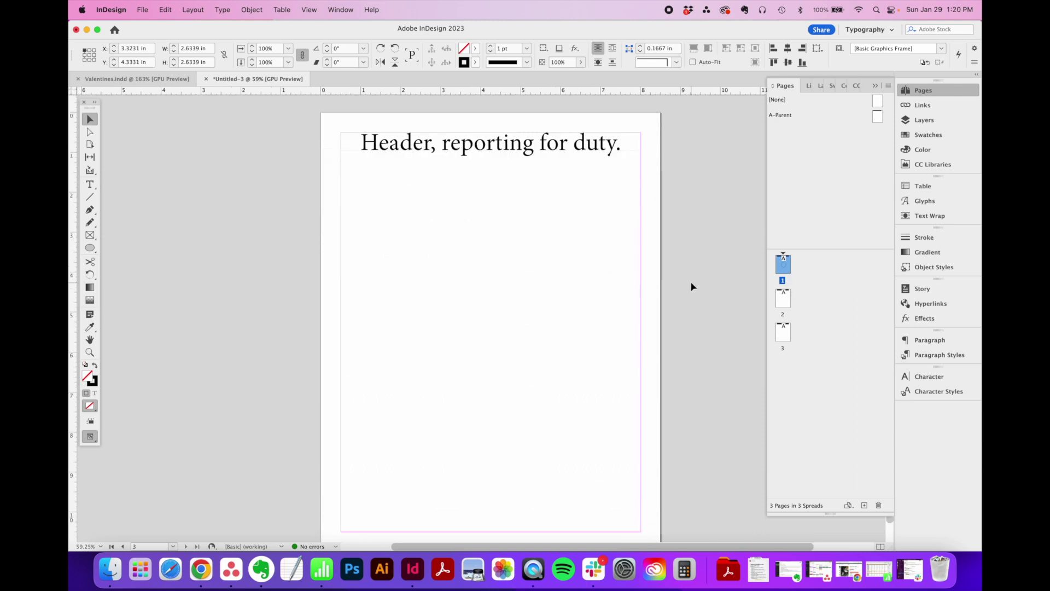
scroll(691, 287, "up", 4)
scroll(692, 287, "up", 4)
scroll(692, 287, "up", 3)
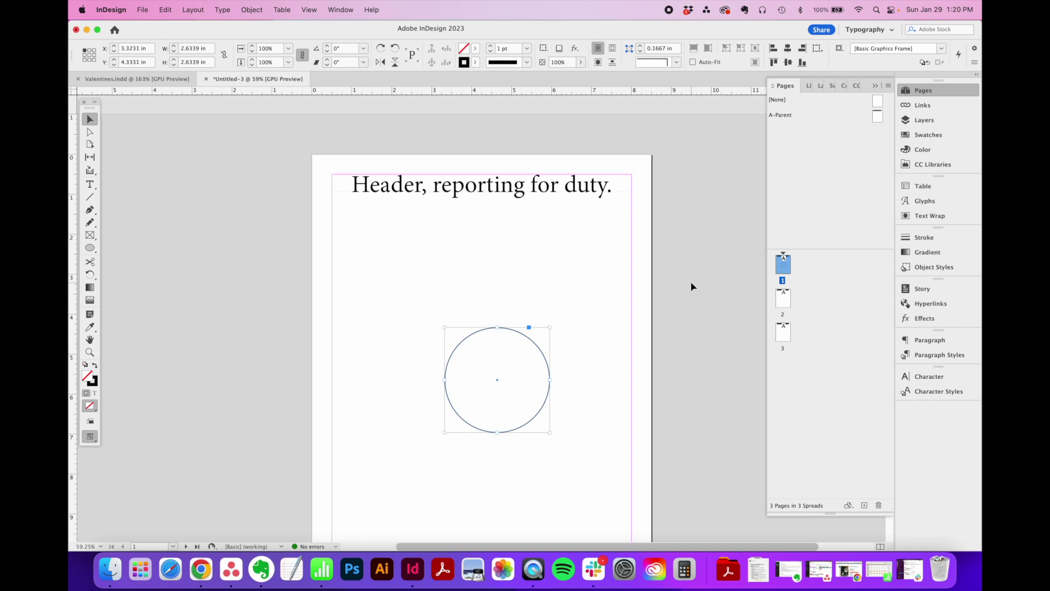
double_click(788, 115)
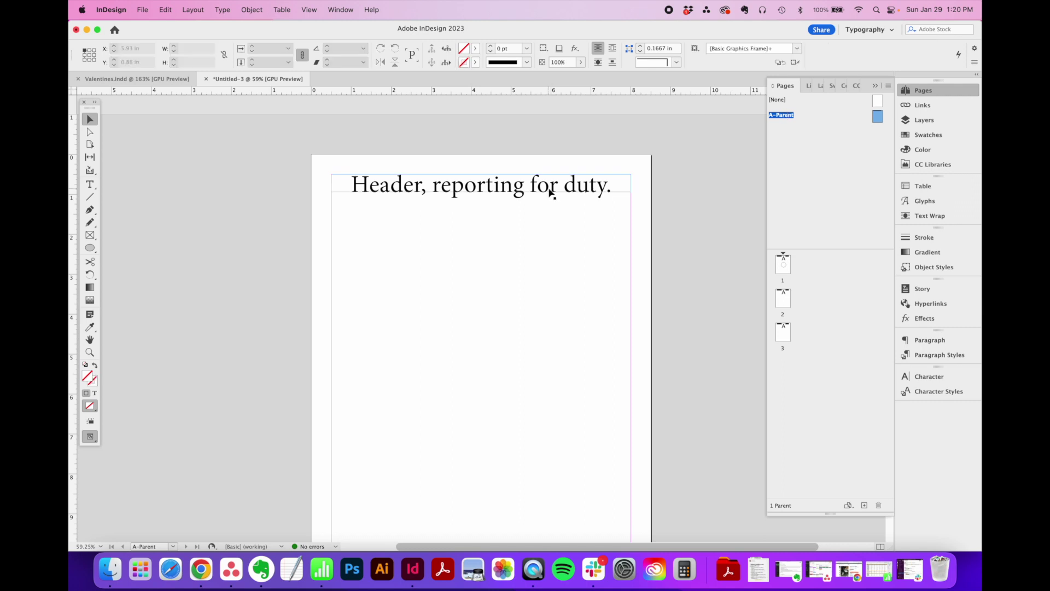
Replace ', reporting for duty.' in the parent header with '!', then return to page 1.
double_click(552, 190)
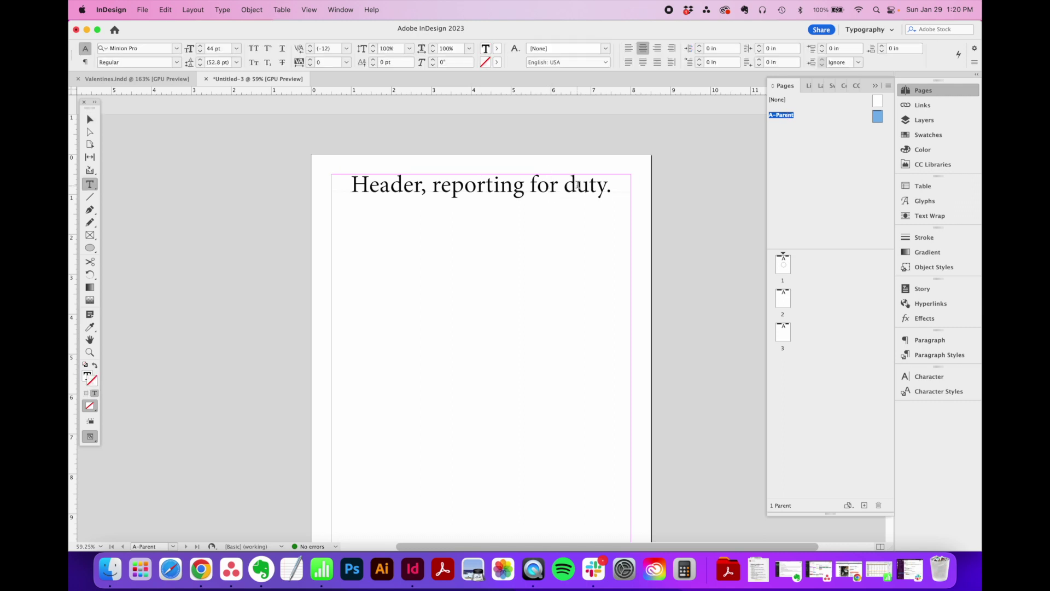
key("super+shift+Left")
key("super+shift+Left")
key("super+shift+Left")
key("super+shift+Left")
type("!")
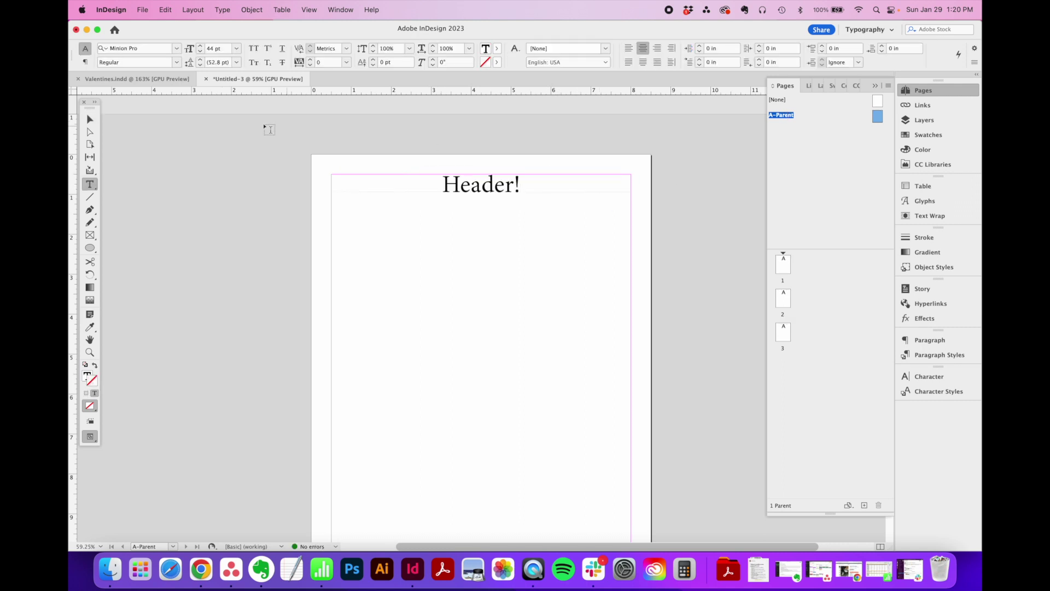
left_click(91, 119)
double_click(780, 269)
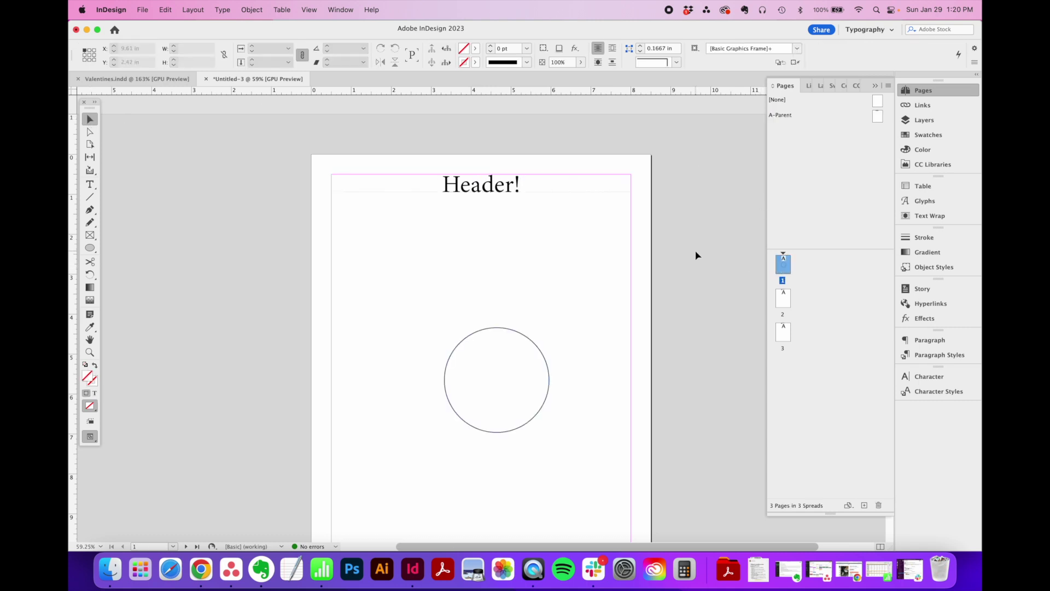
scroll(696, 254, "down", 3)
scroll(695, 255, "down", 4)
scroll(695, 254, "down", 1)
scroll(695, 254, "down", 3)
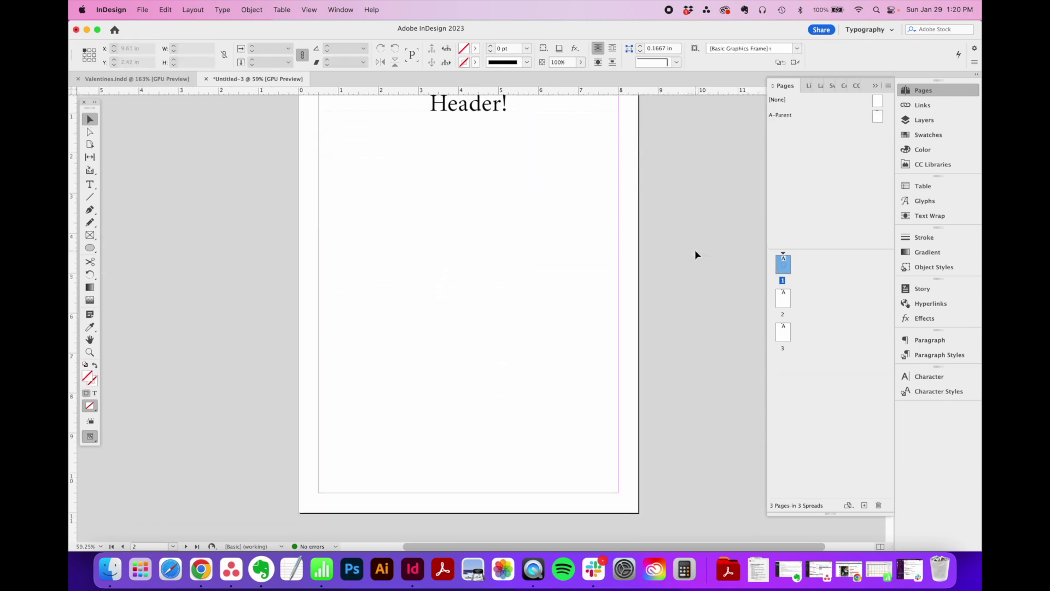
scroll(695, 255, "down", 5)
scroll(695, 255, "down", 1)
scroll(695, 254, "up", 4)
scroll(695, 254, "up", 15)
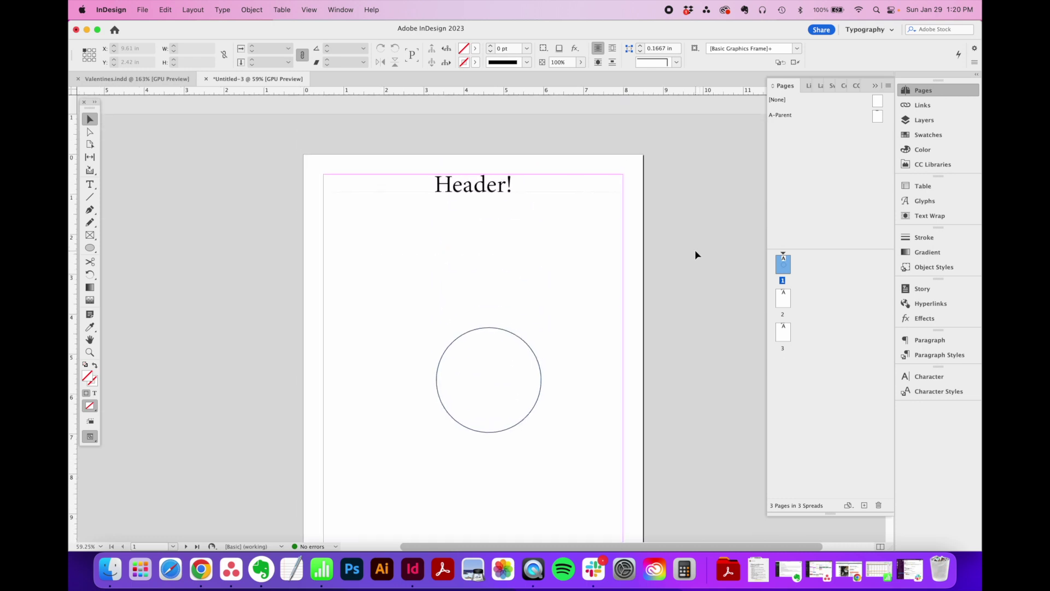